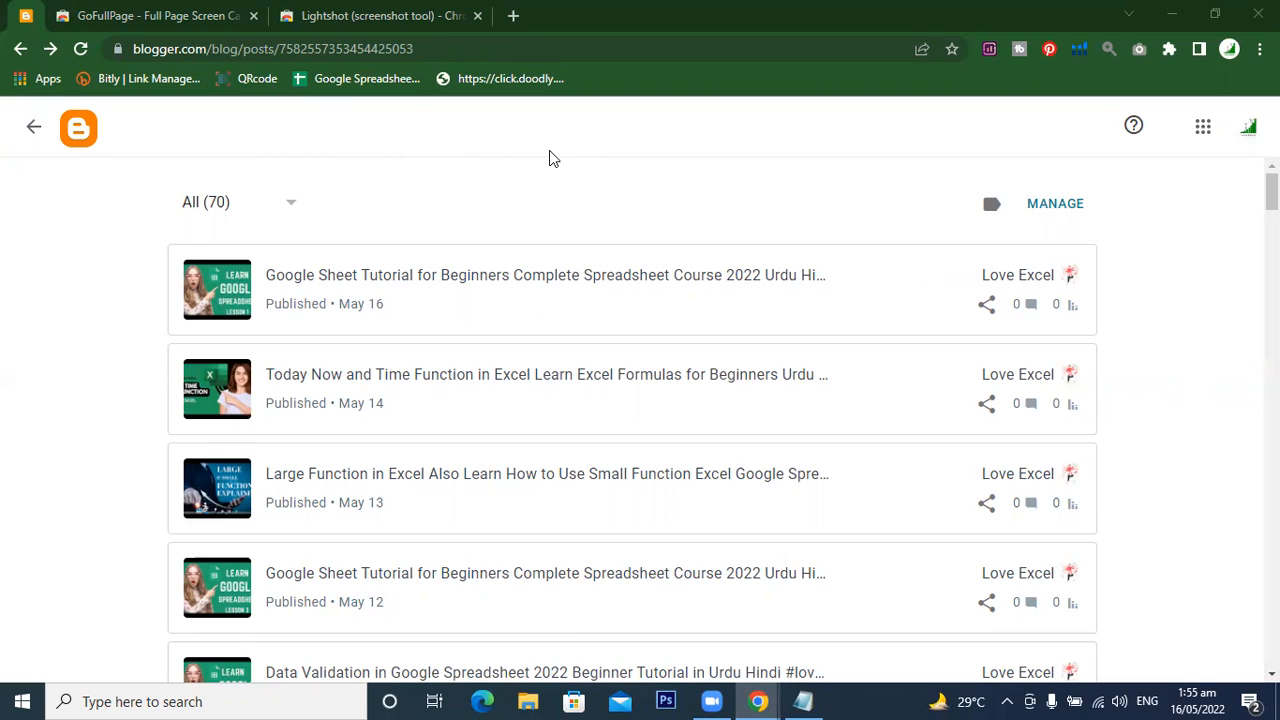
- Select the Lightshot store page's visible area, about 1357x623 pixels, with Lightshot and open the save dialog, abandoning the capture
left_click_drag(397, 15, 190, 12)
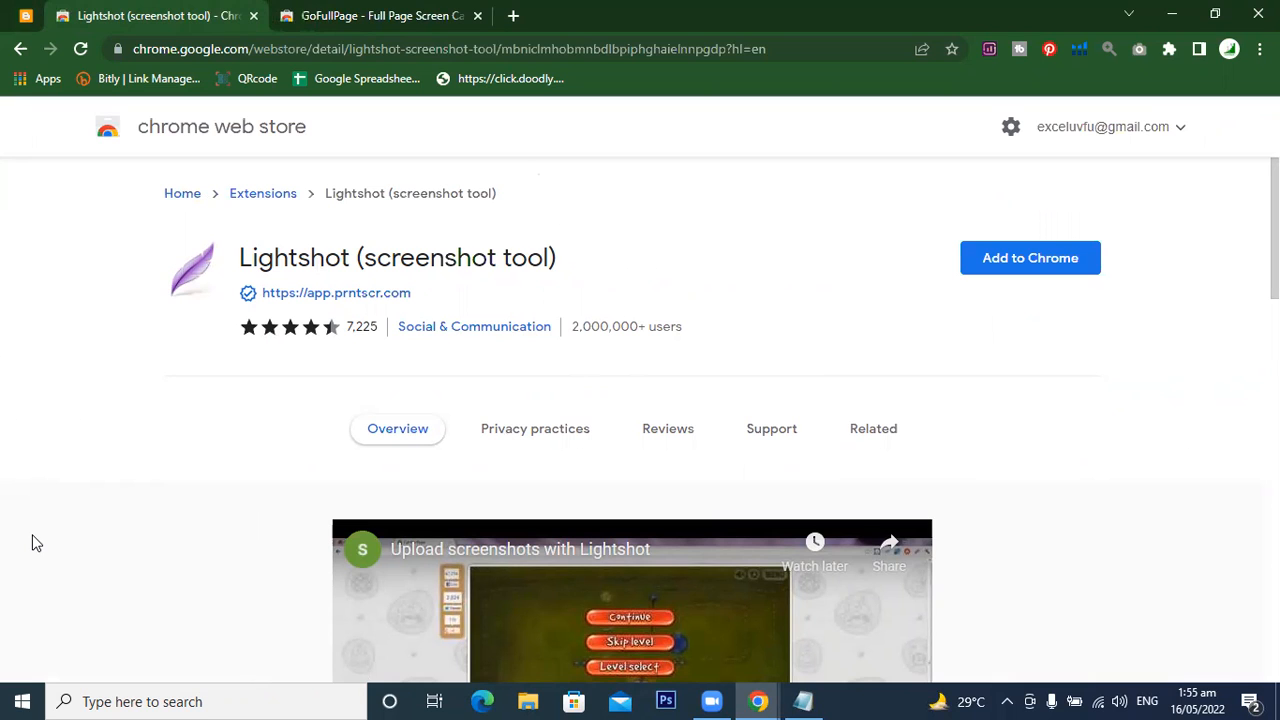
key("Print")
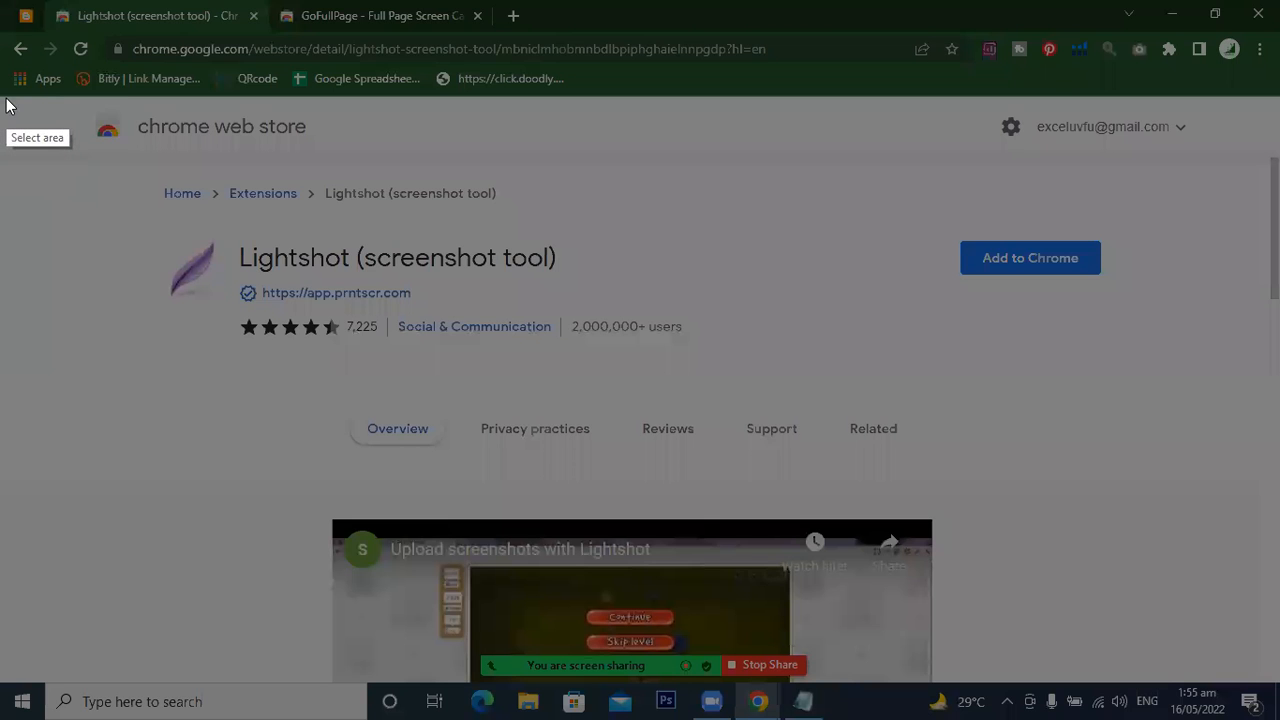
left_click_drag(4, 98, 1273, 683)
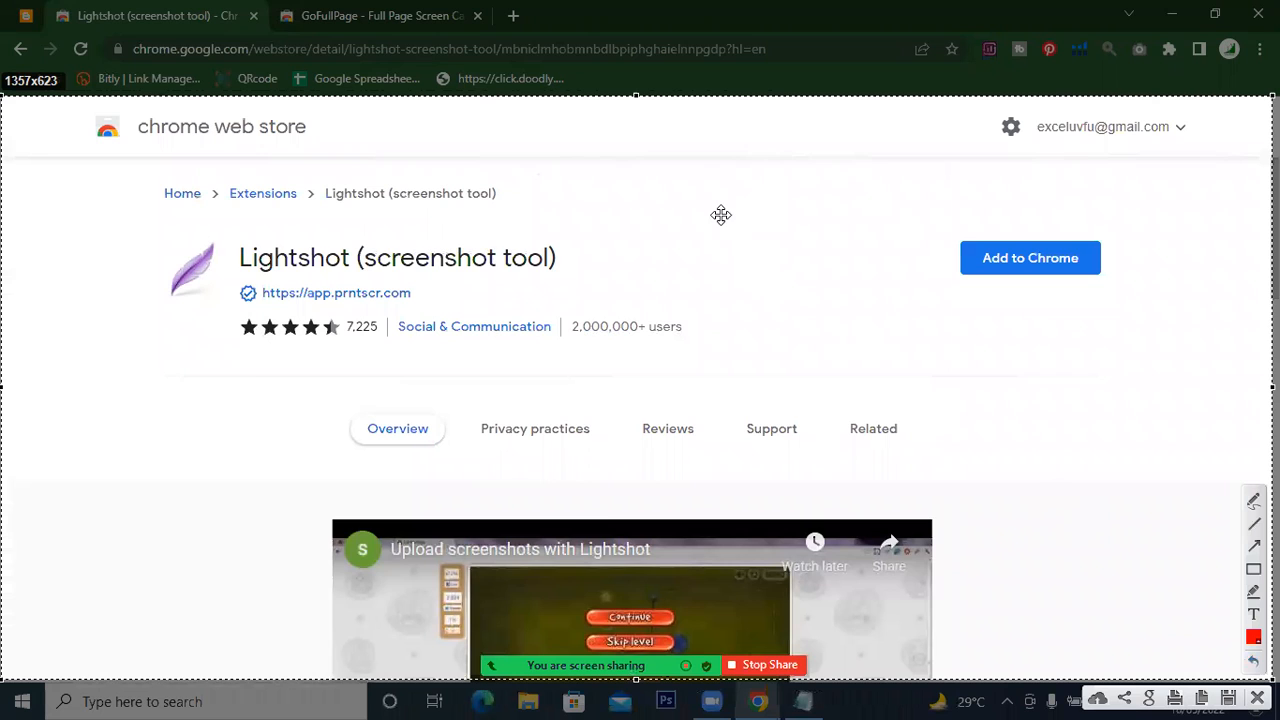
right_click(723, 223)
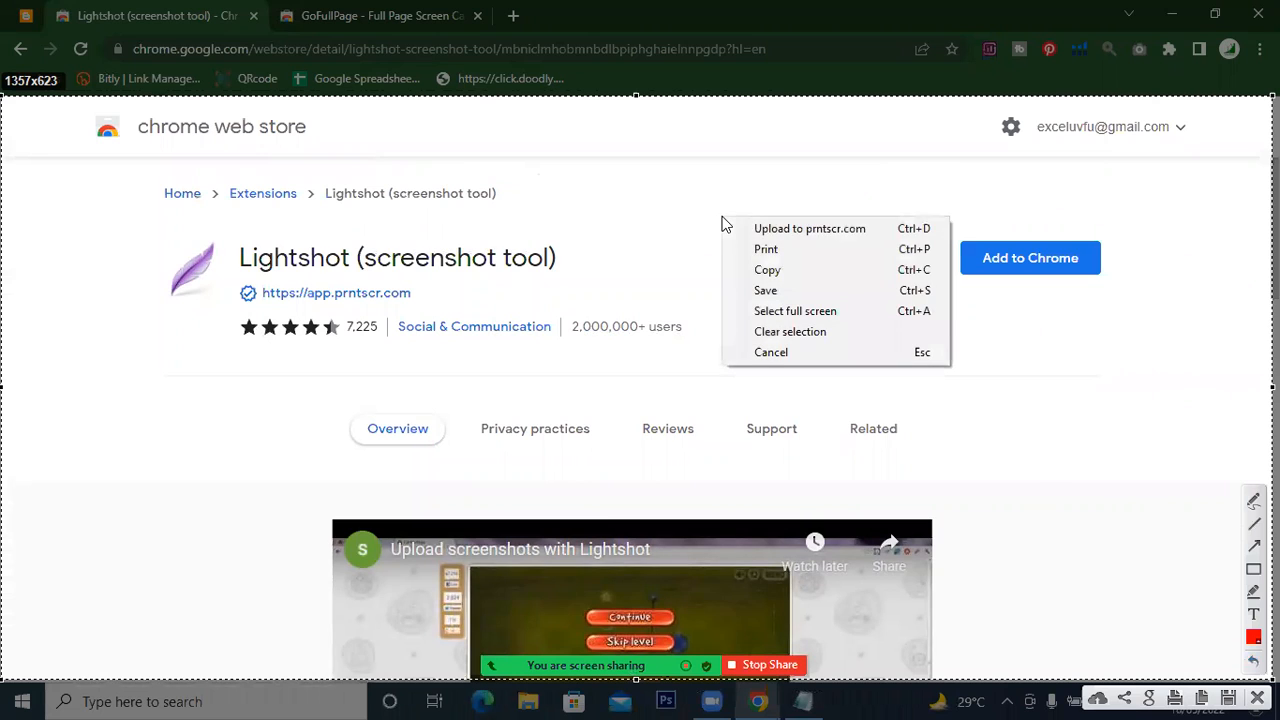
left_click(773, 292)
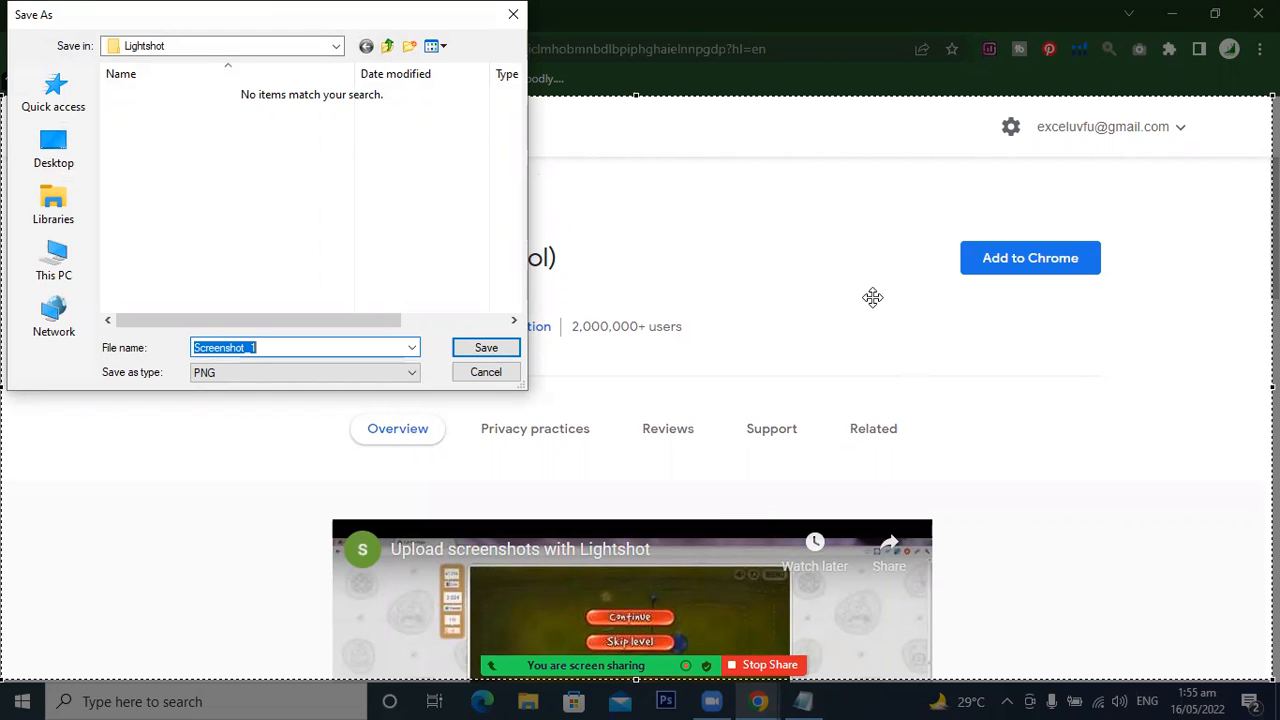
left_click(497, 372)
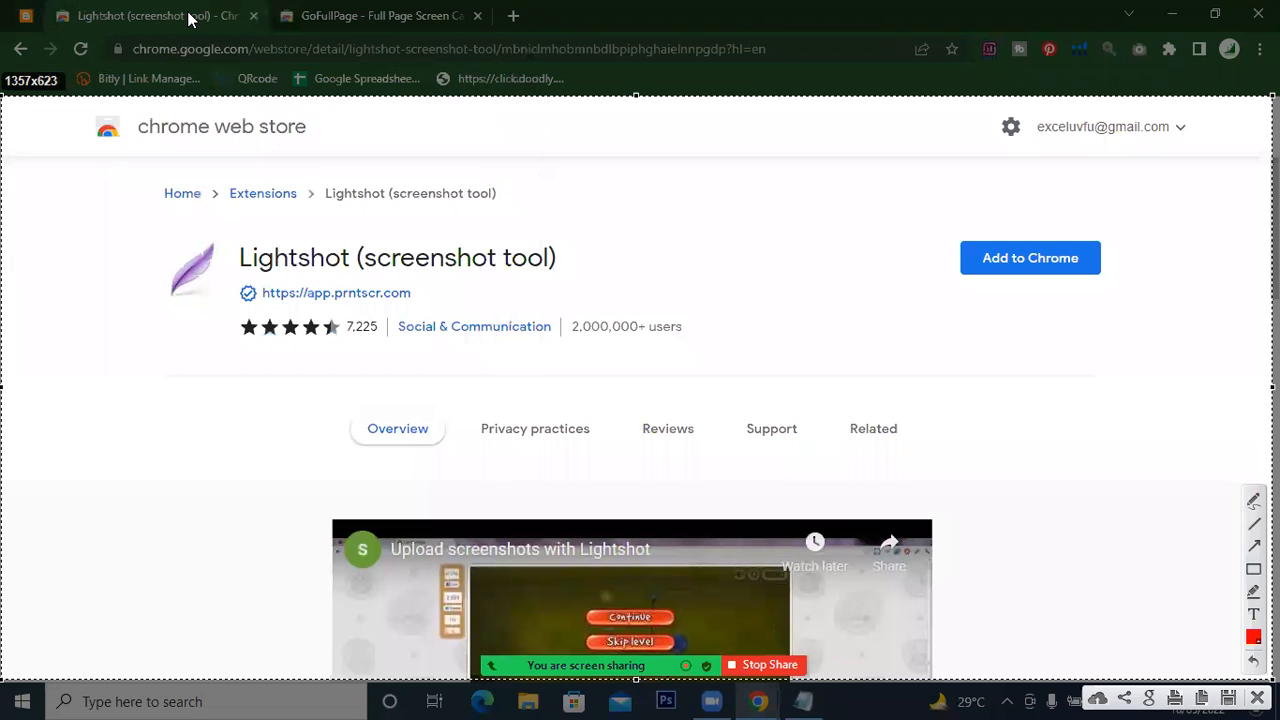
key("Escape")
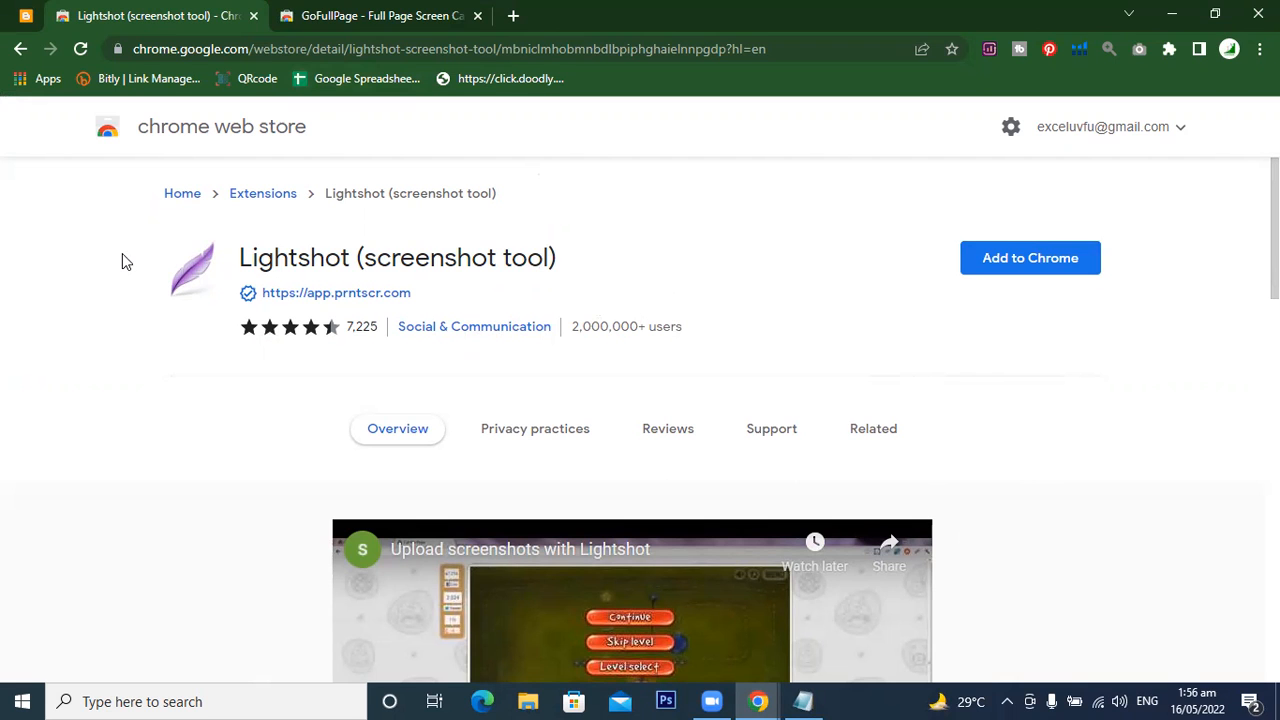
- Try to save a second Lightshot capture of the store page, selecting an area of about 1365x626 pixels
key("Print")
left_click_drag(1, 95, 1278, 681)
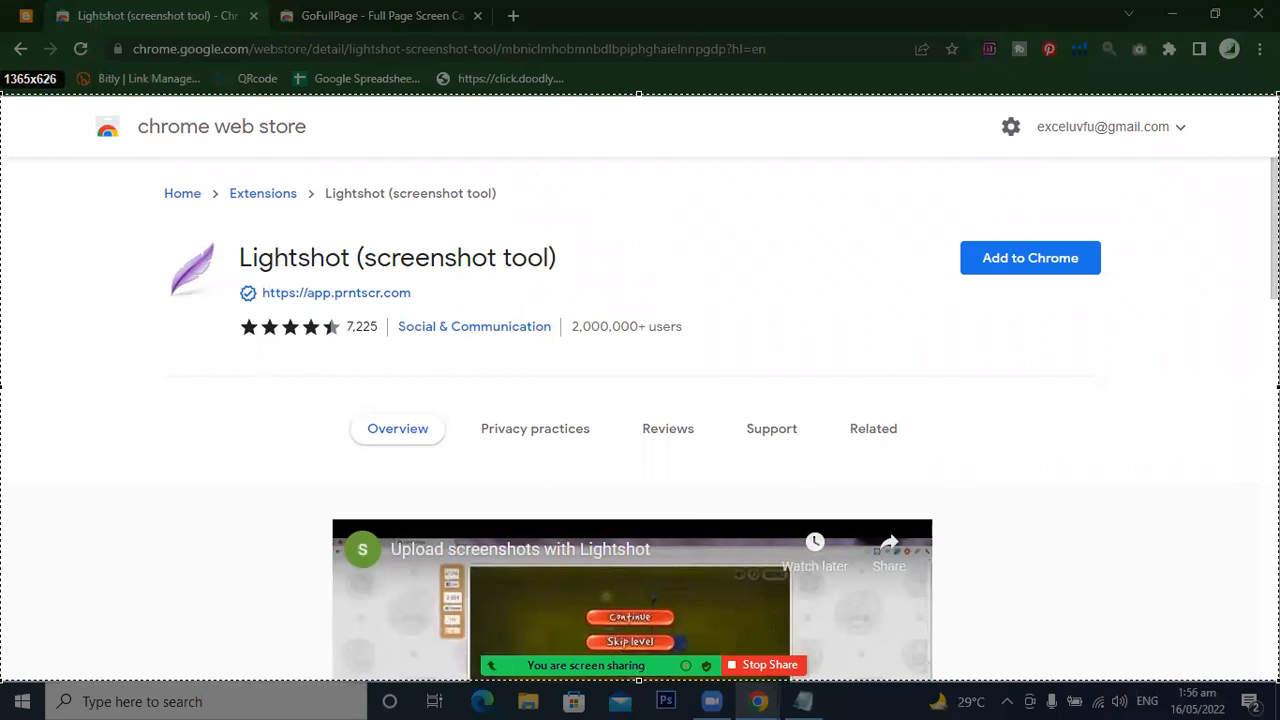
right_click(586, 191)
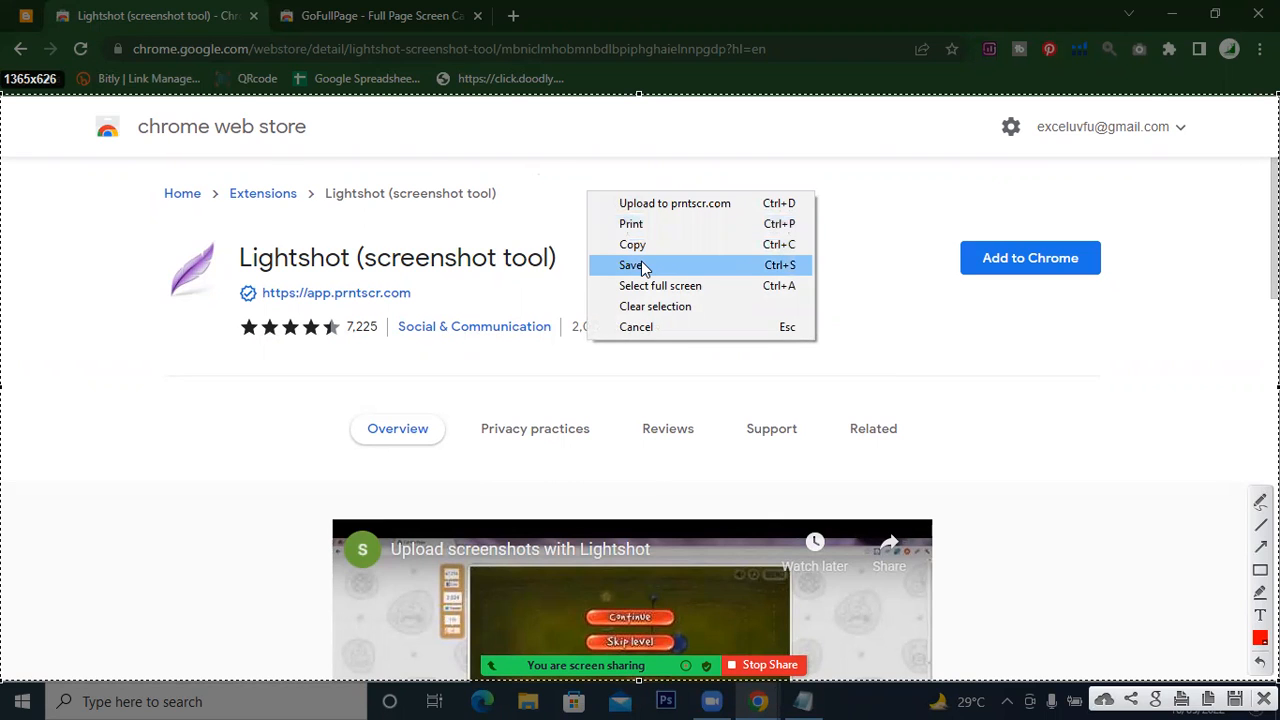
left_click(642, 266)
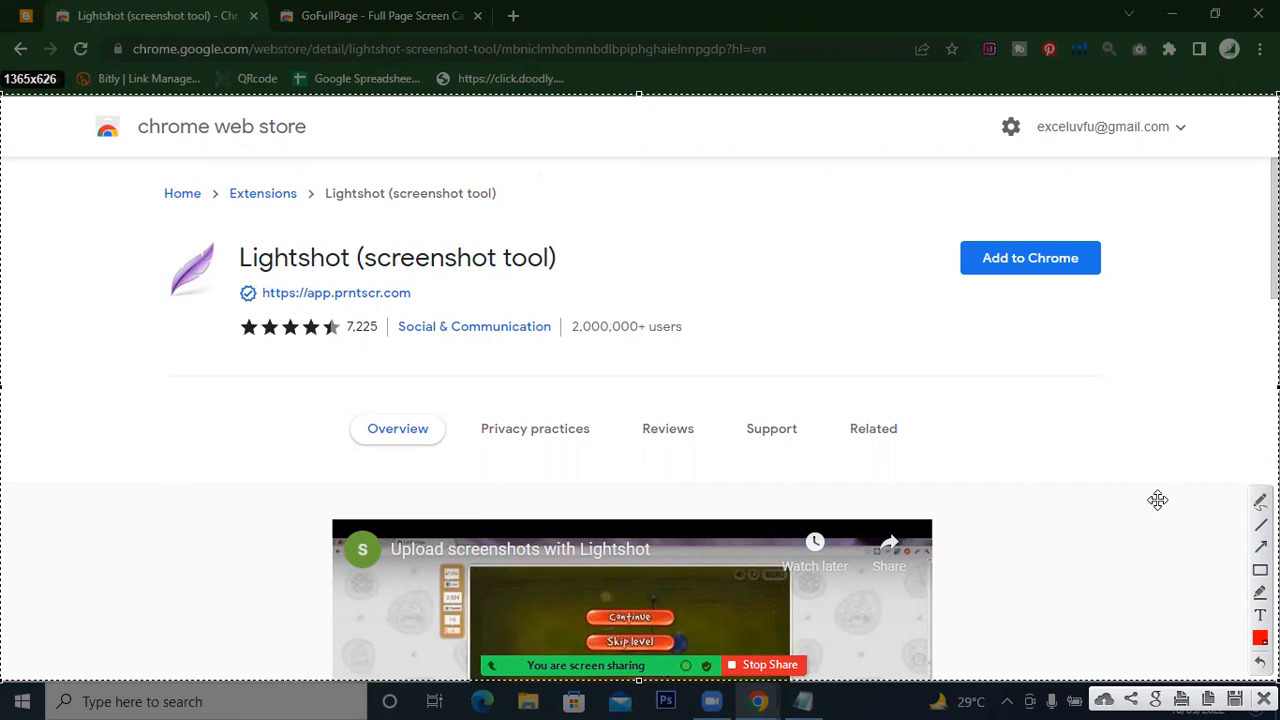
key("Escape")
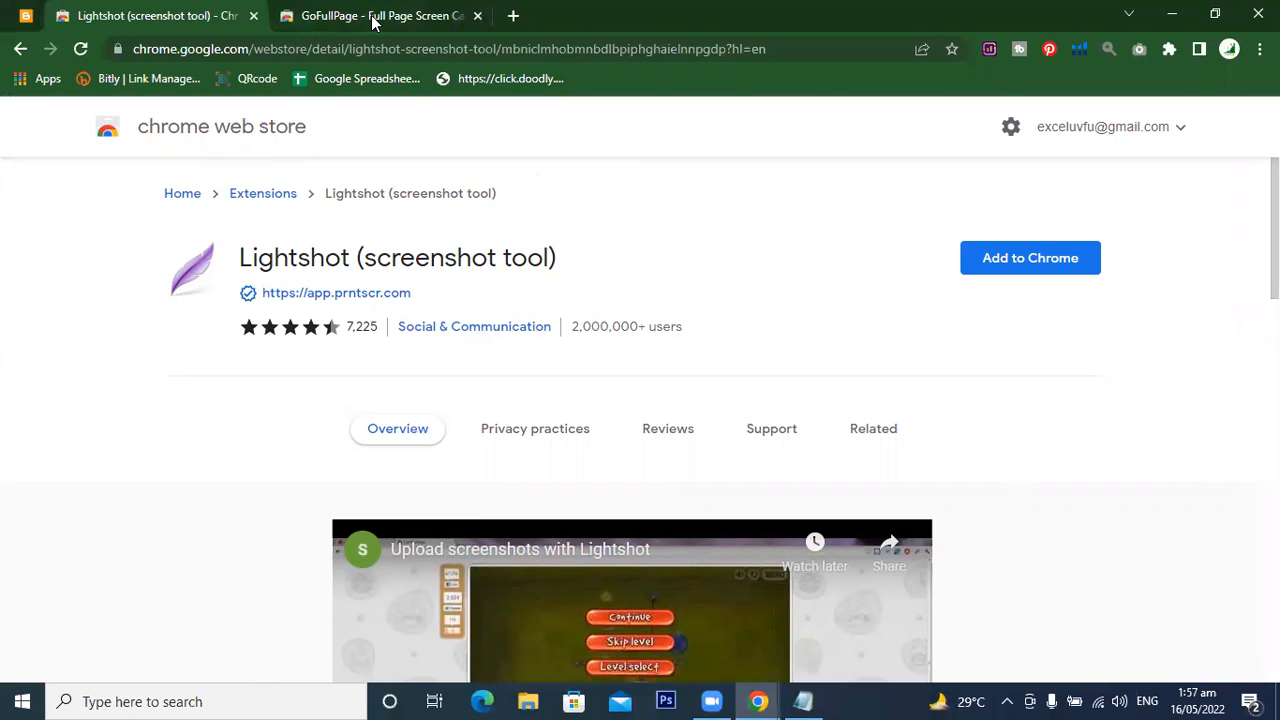
- Try to capture the Blogger posts list with a Lightshot area selection of about 1311x355 pixels
left_click(440, 16)
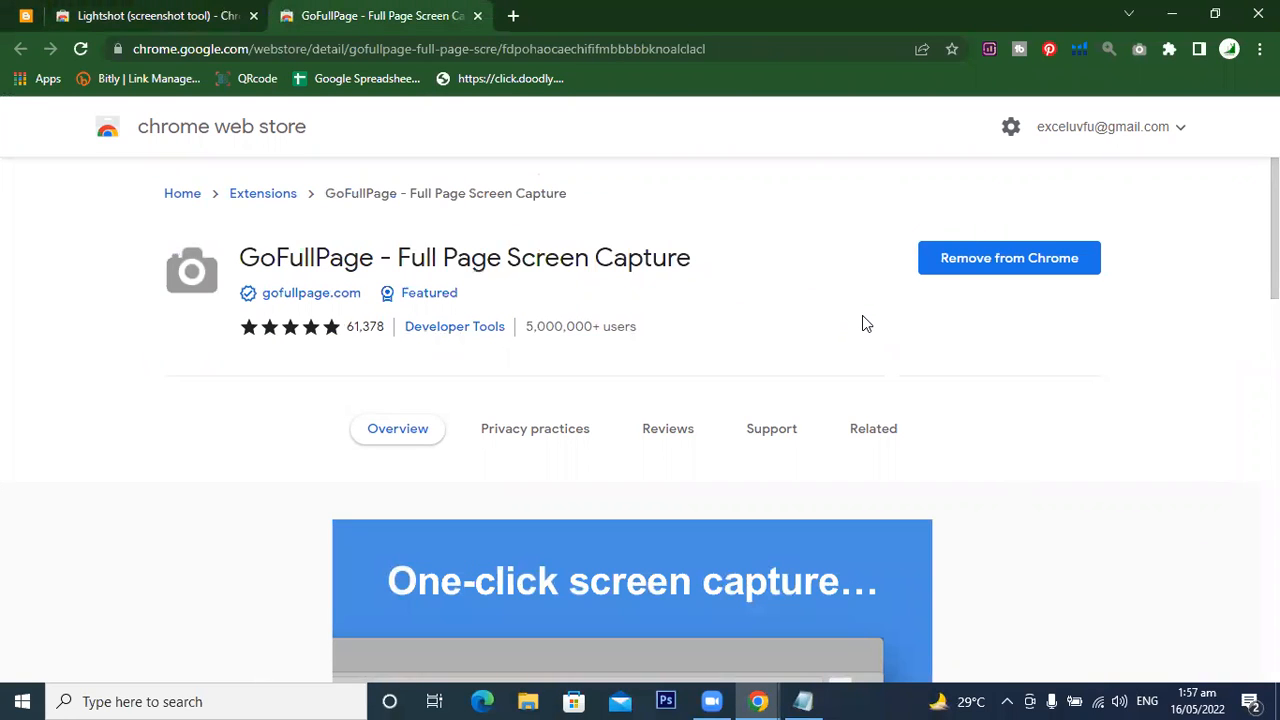
left_click(25, 15)
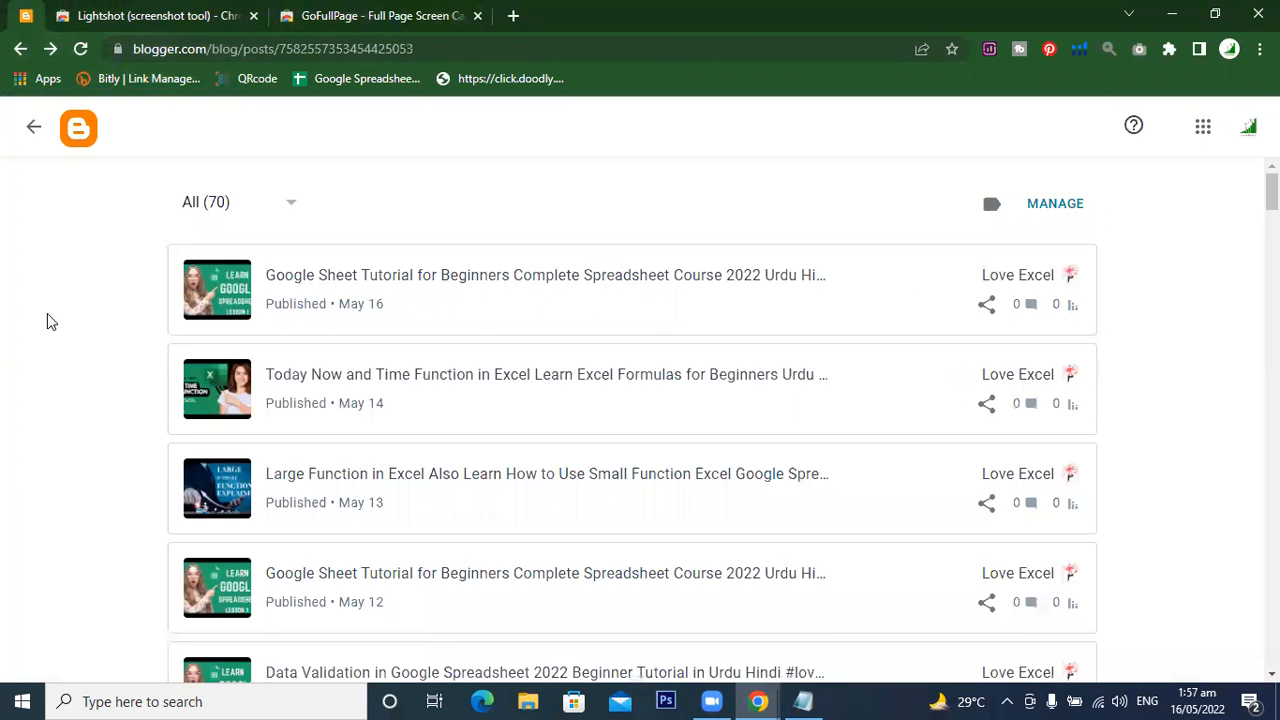
mouse_move(1271, 190)
left_mouse_down()
mouse_move(1271, 648)
mouse_move(1271, 190)
left_mouse_up()
key("Print")
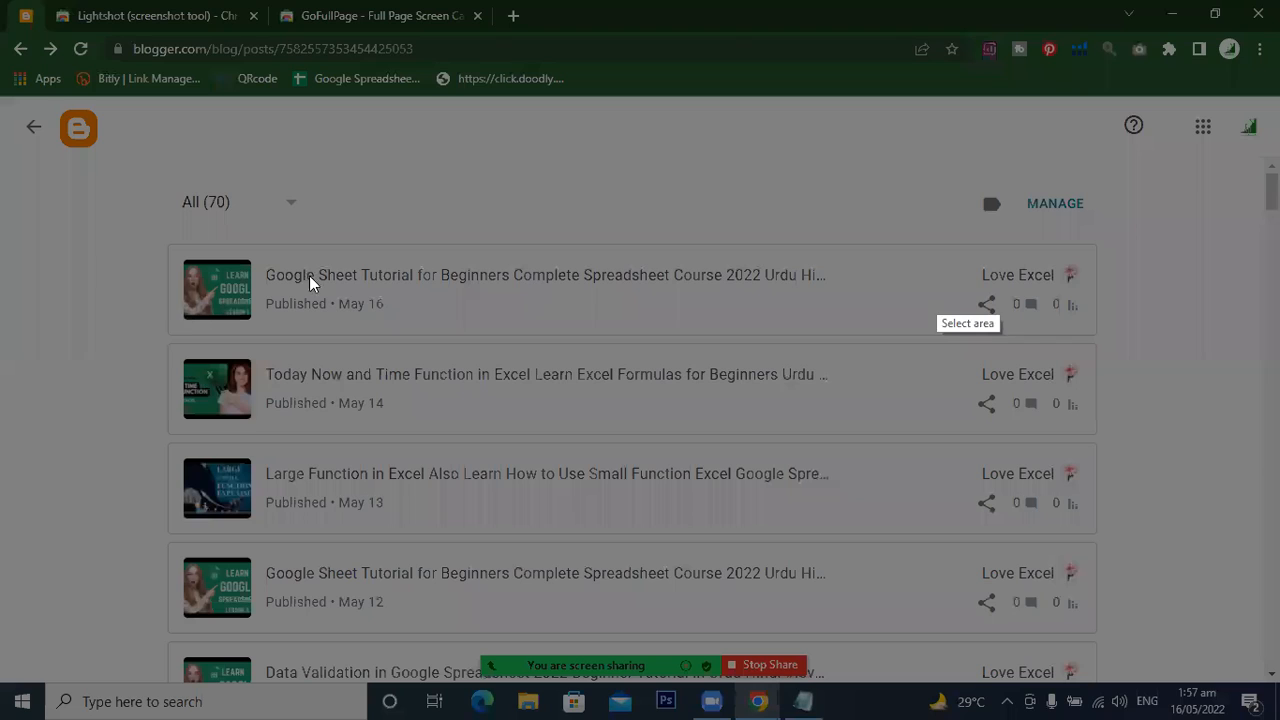
left_click_drag(2, 98, 1229, 435)
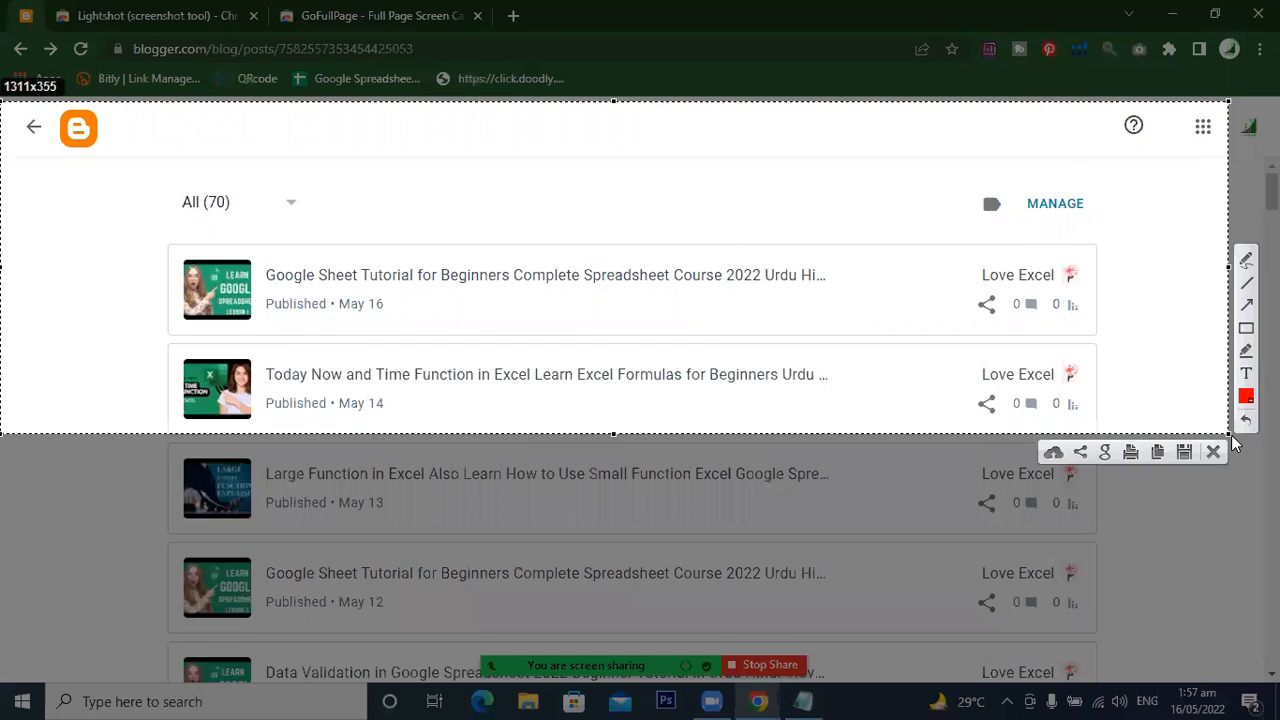
key("Escape")
mouse_move(1272, 191)
left_mouse_down()
mouse_move(1272, 649)
mouse_move(1272, 191)
left_mouse_up()
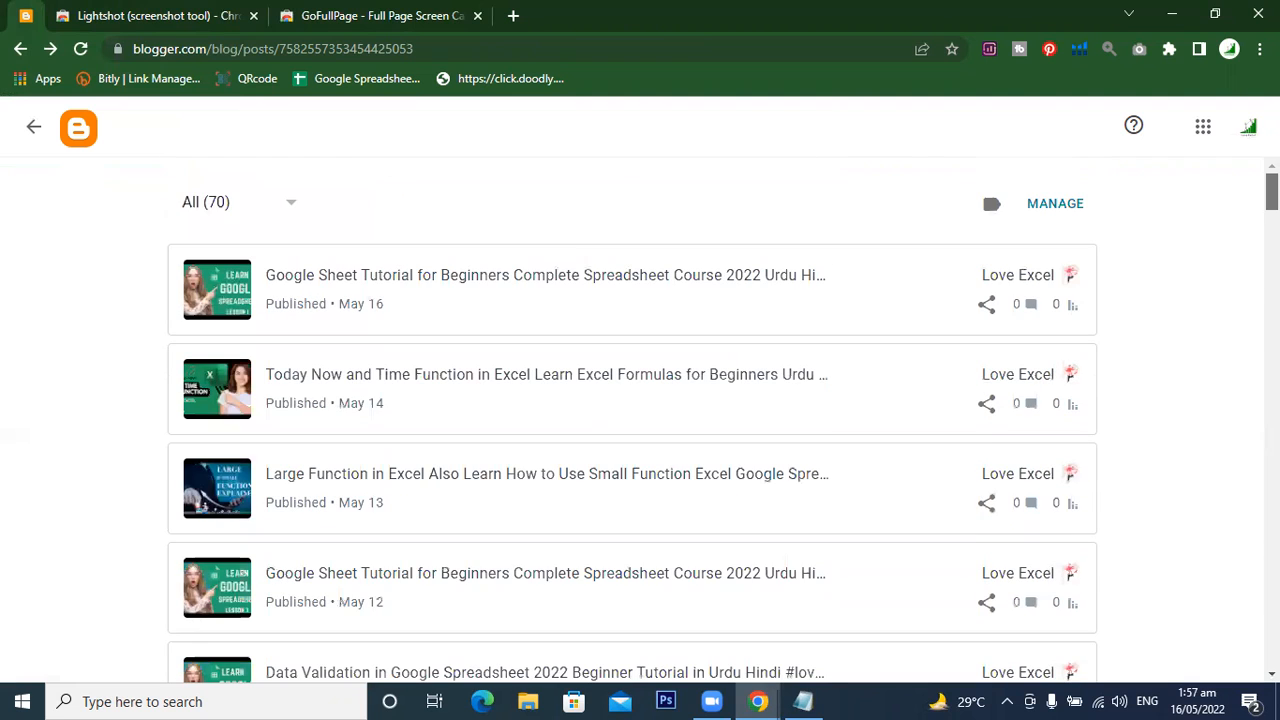
- Capture the entire Blogger posts page with the GoFullPage extension
left_click(405, 16)
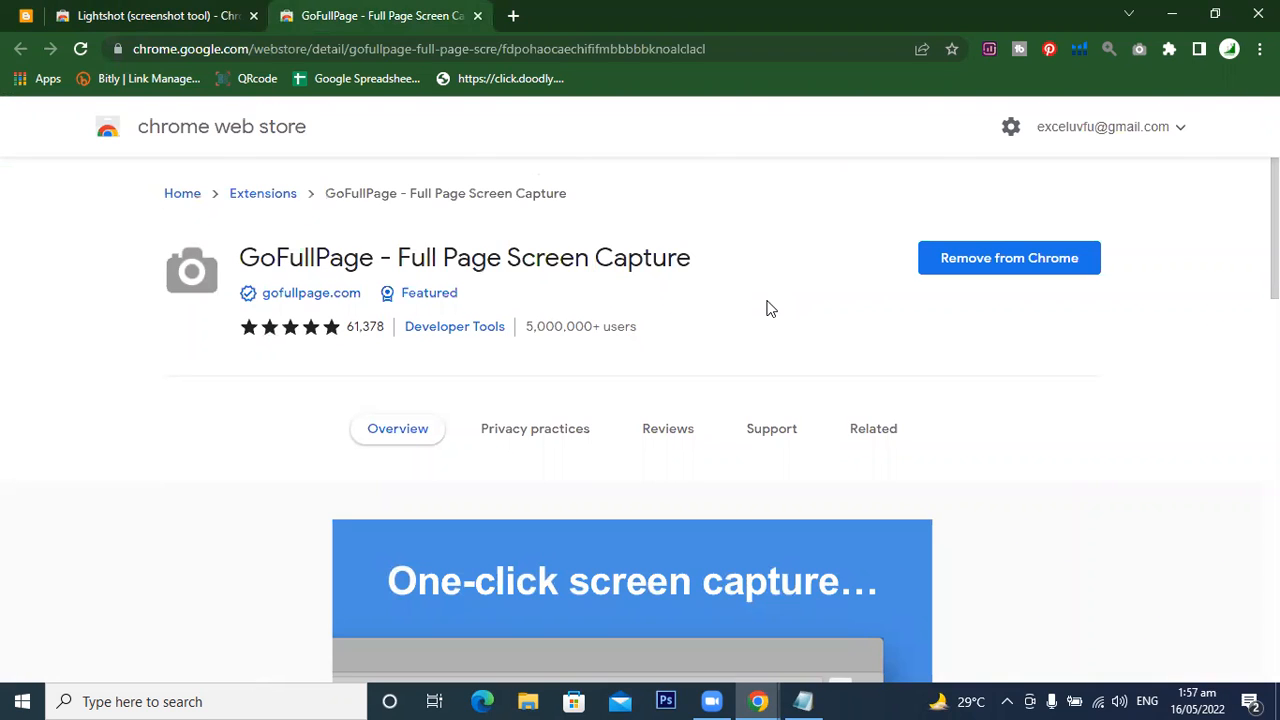
left_click(25, 16)
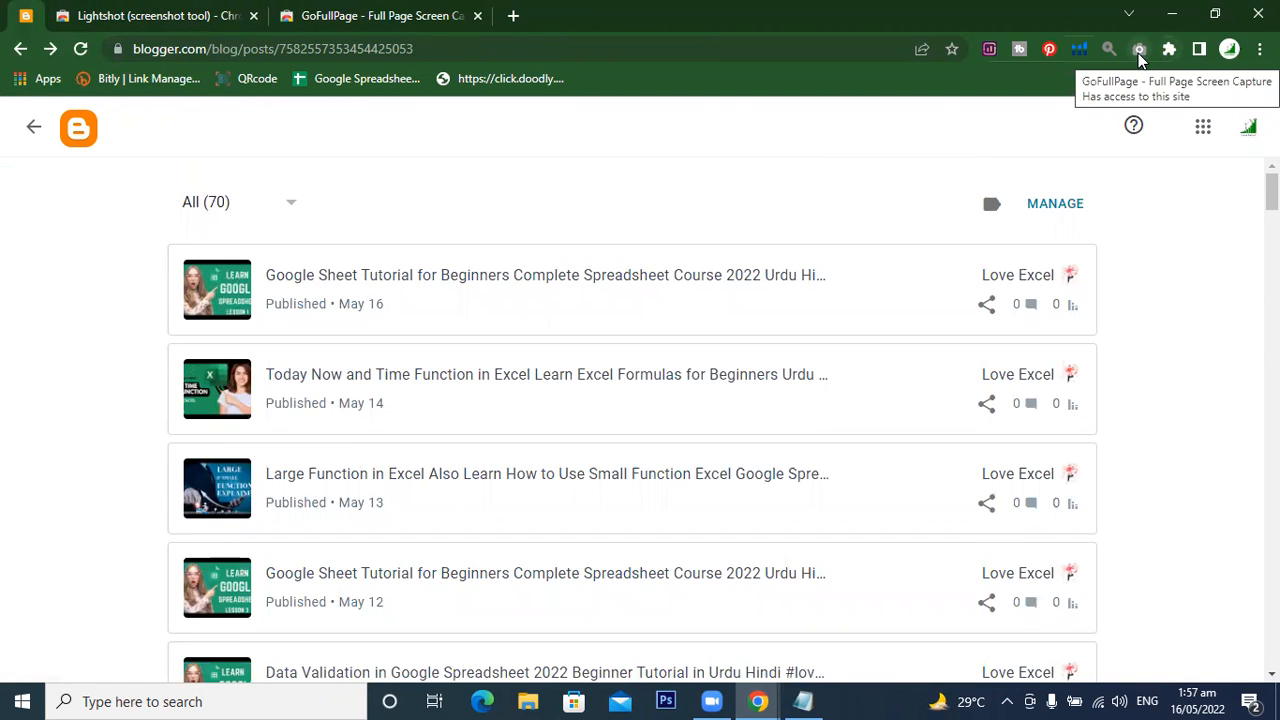
left_click(1140, 52)
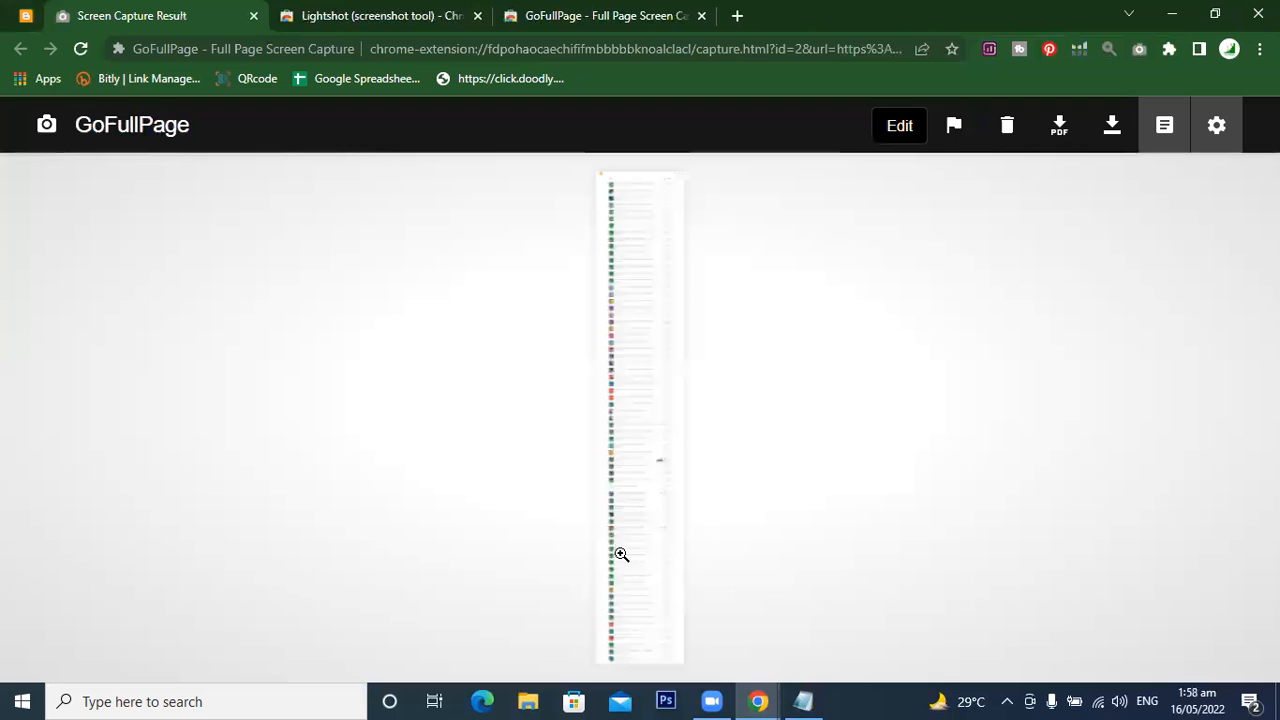
- Enlarge and look through the full-page capture, and download it as a PDF, allowing the extension to manage downloads
left_click(663, 277)
scroll(825, 310, "up", 12)
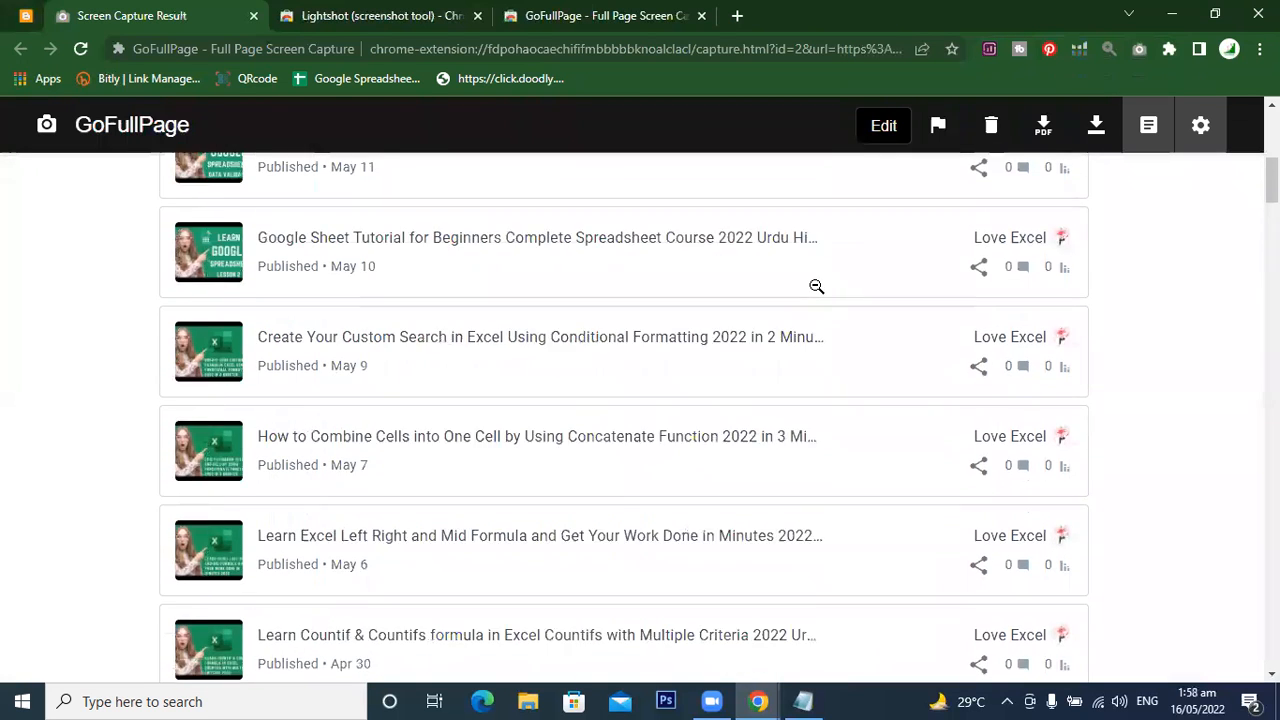
scroll(597, 420, "down", 20)
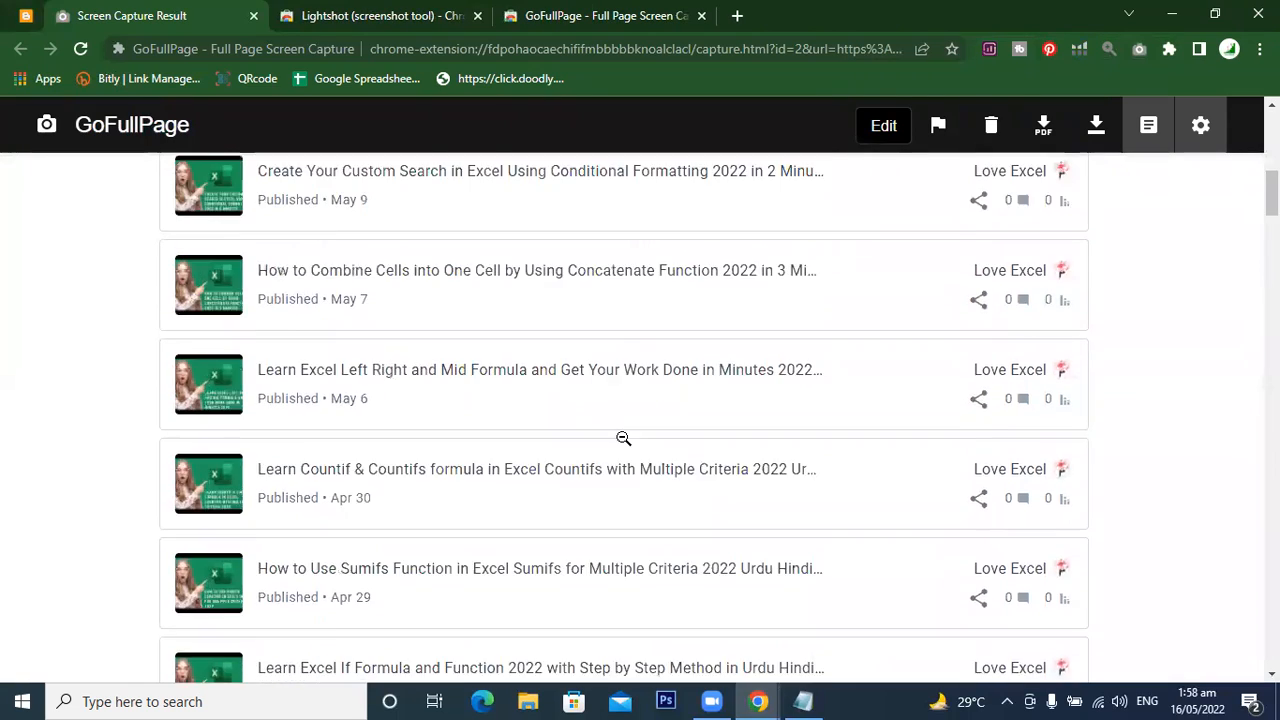
scroll(625, 430, "down", 20)
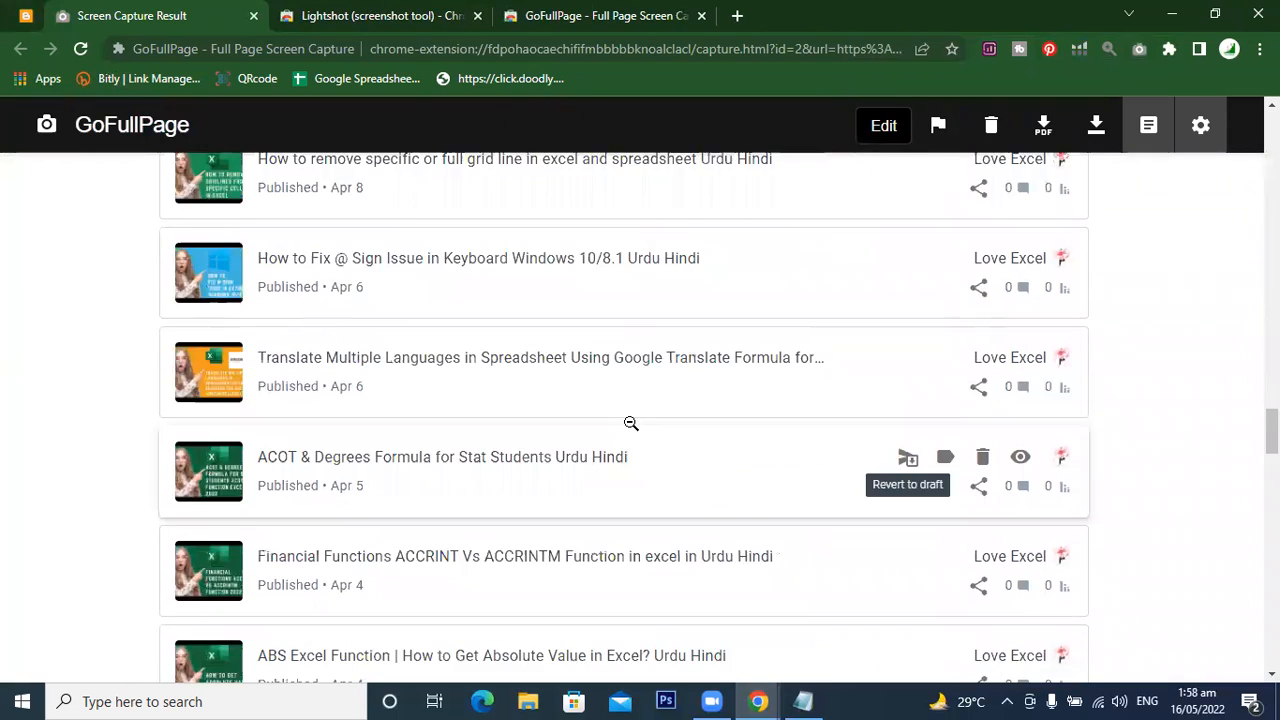
scroll(631, 424, "down", 15)
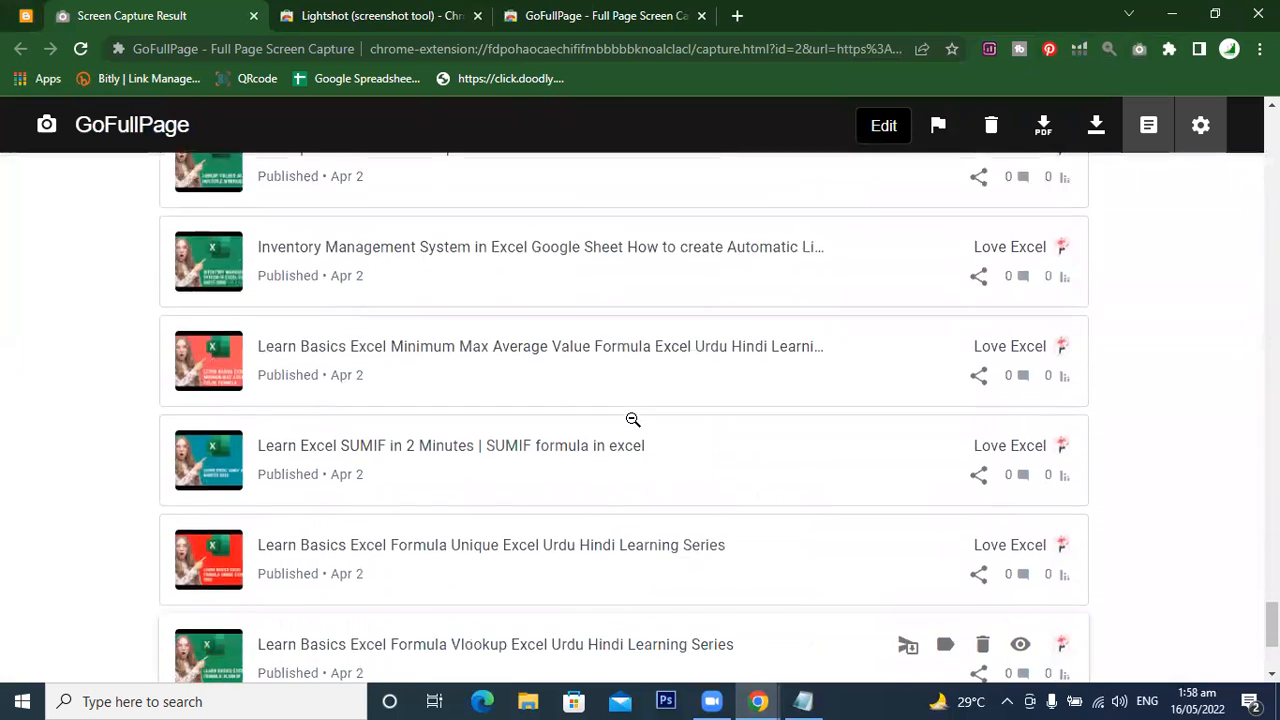
scroll(626, 414, "up", 15)
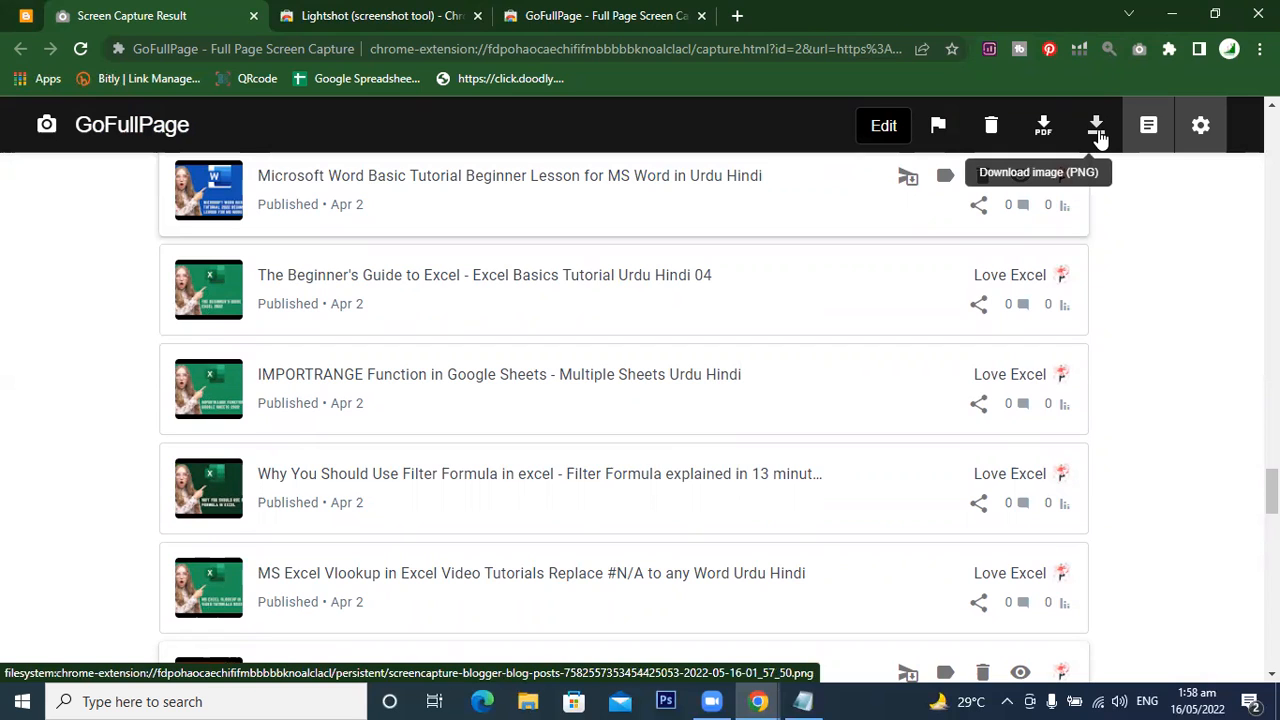
left_click(1041, 138)
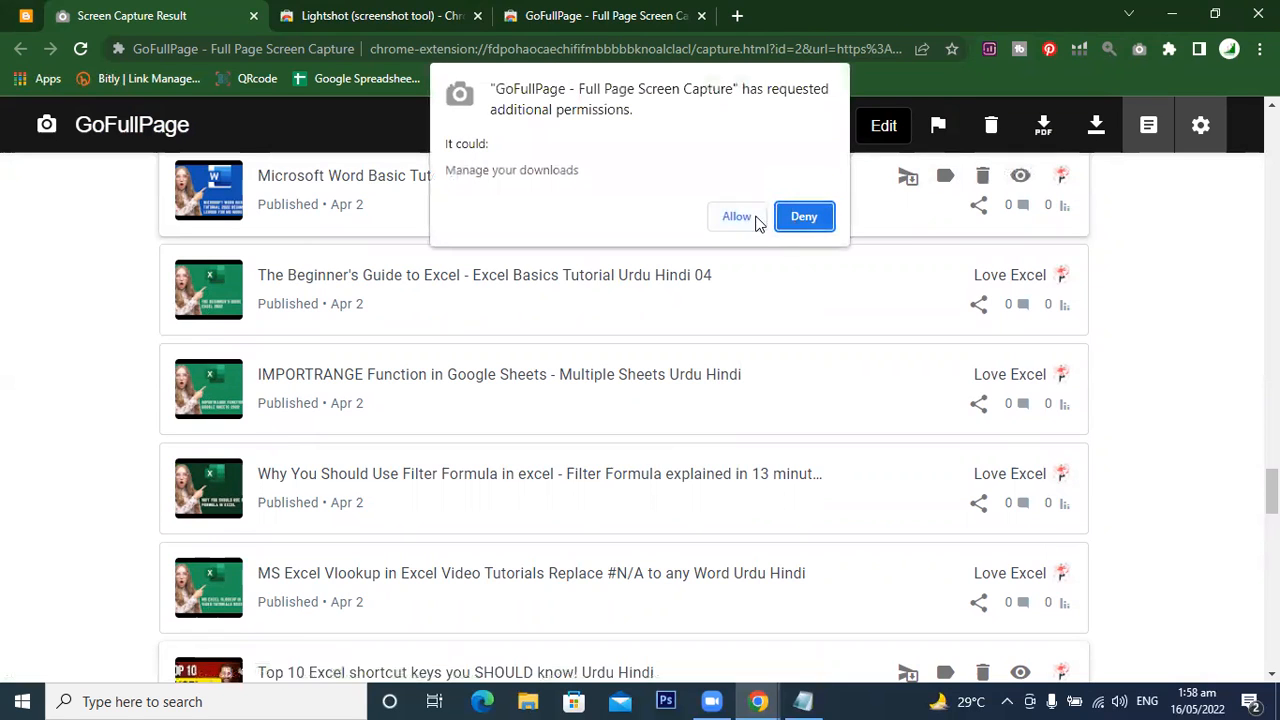
left_click(736, 218)
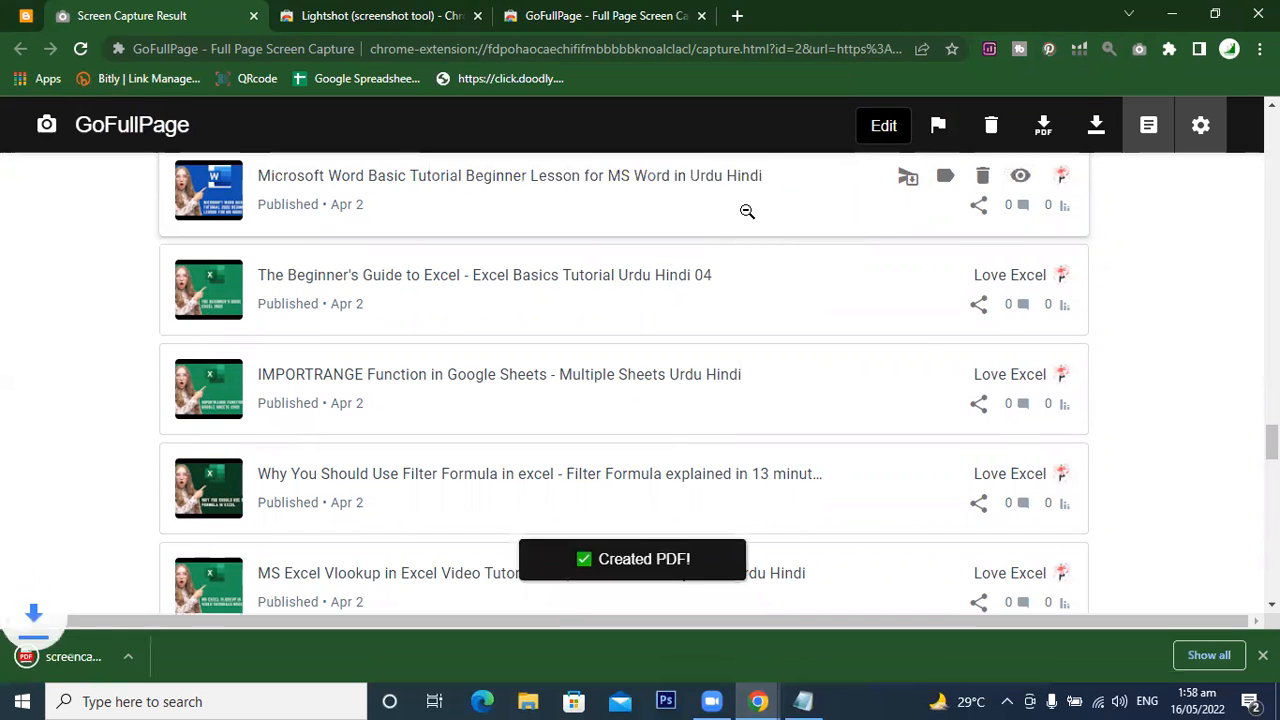
- Open the downloaded PDF of the capture and look through its pages
left_click(16, 664)
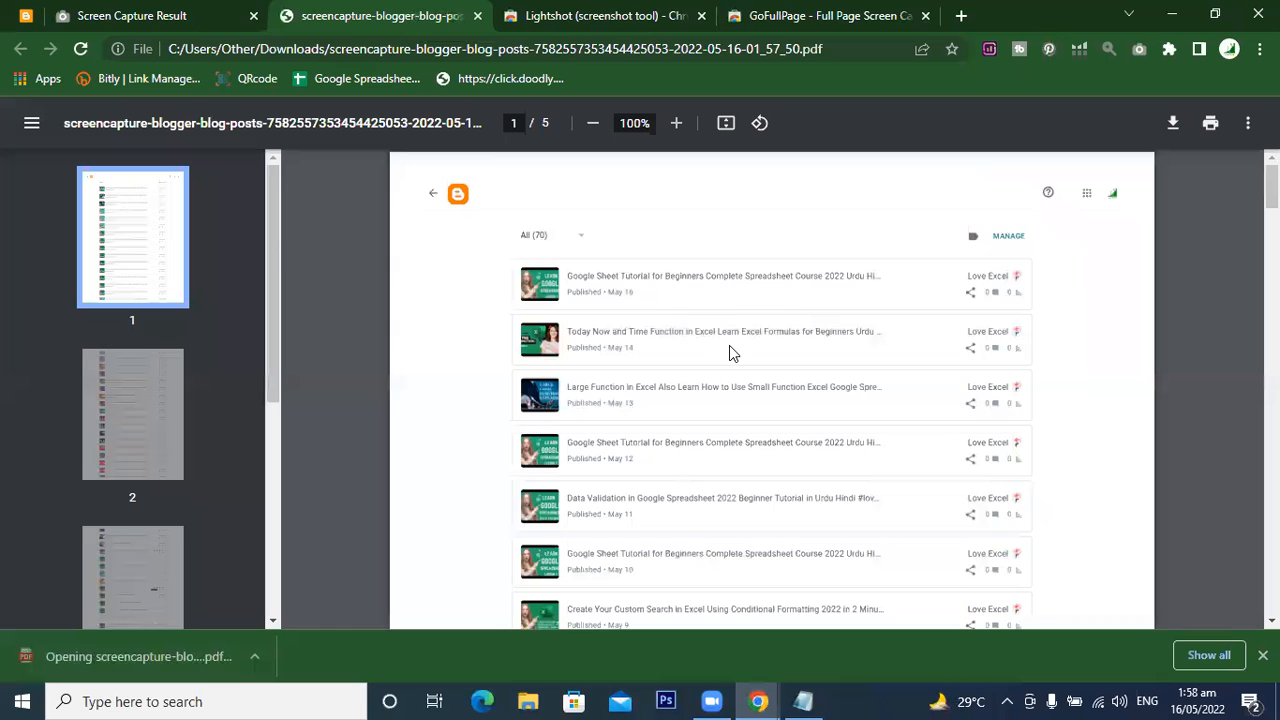
scroll(776, 300, "down", 3)
scroll(775, 300, "down", 20)
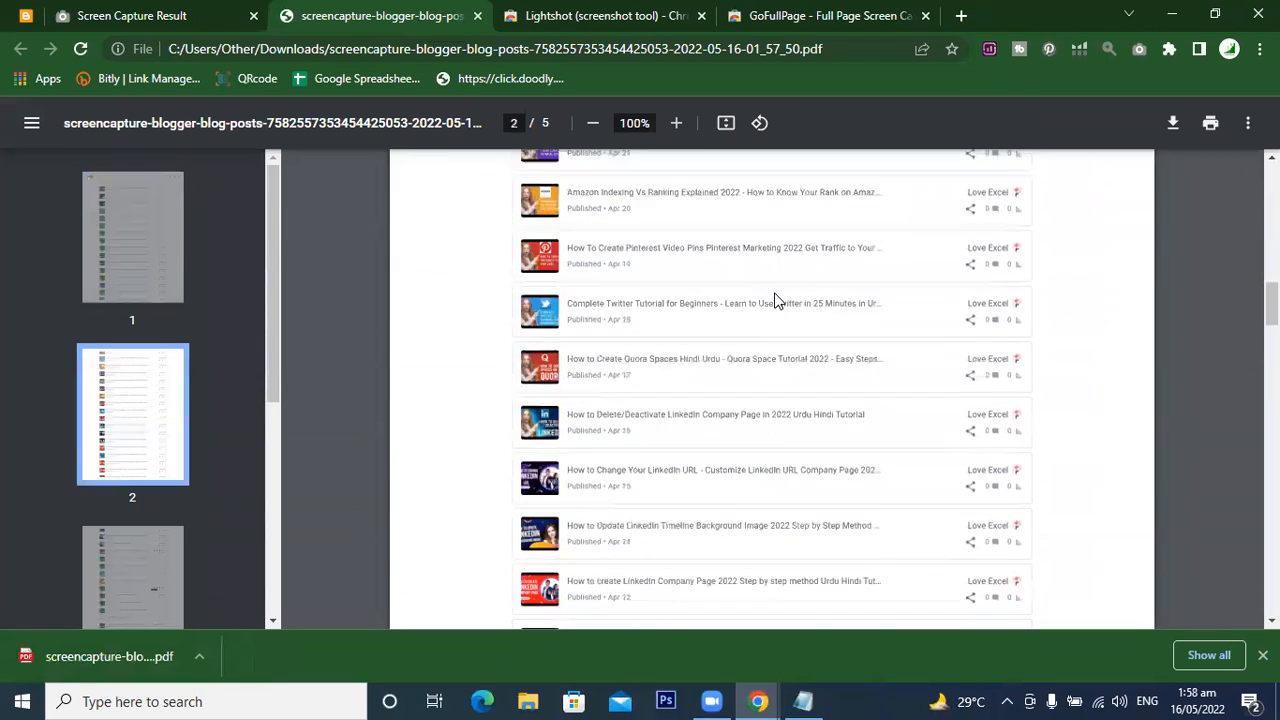
scroll(777, 300, "down", 10)
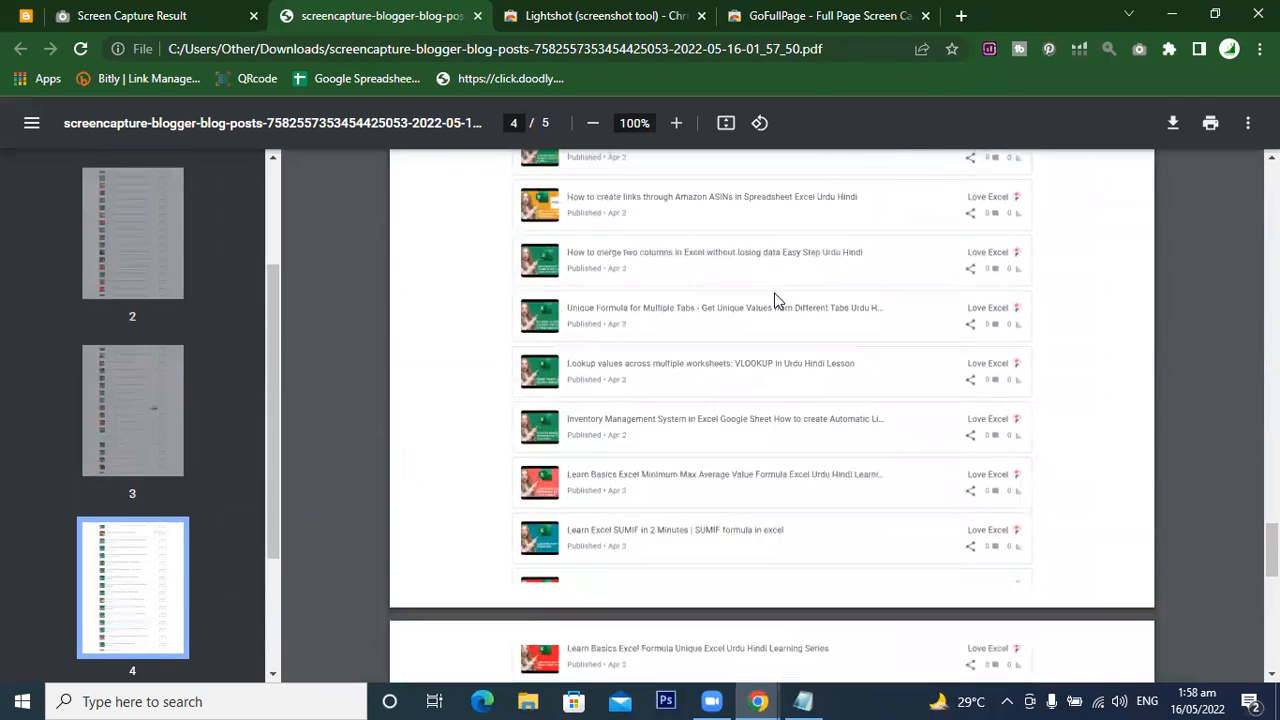
scroll(775, 300, "up", 10)
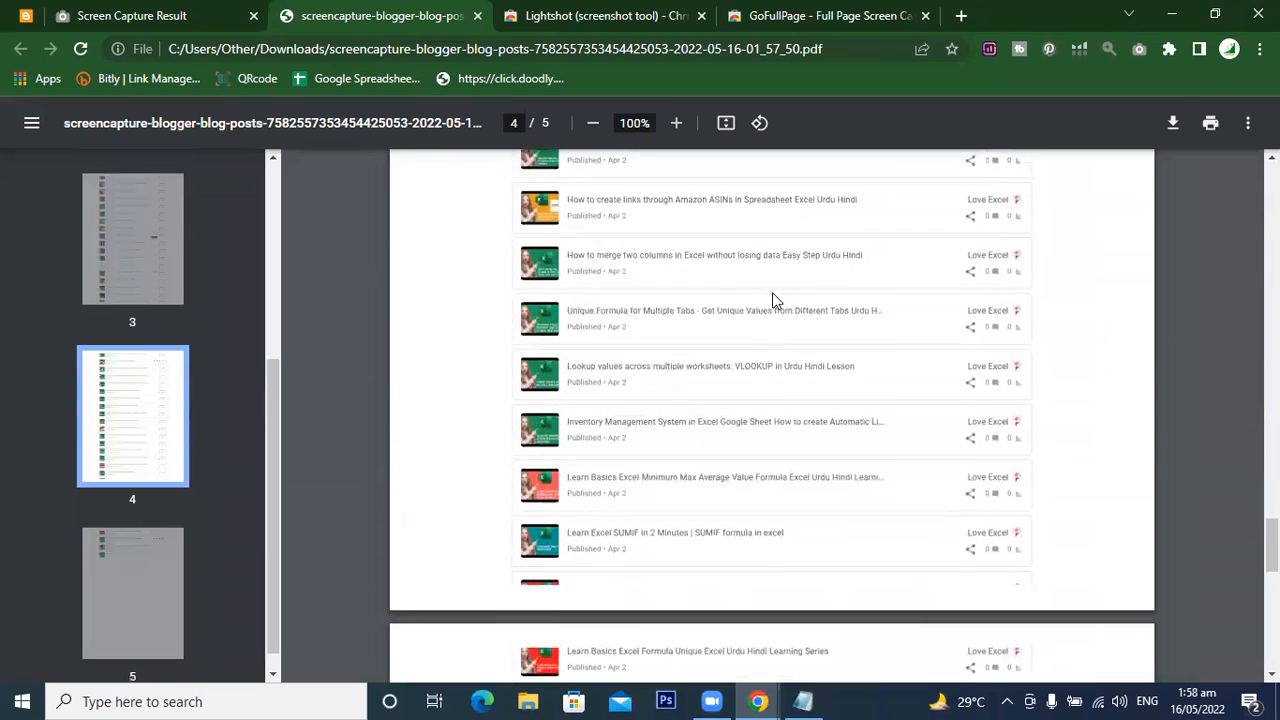
- Revisit the capture result, the Blogger posts list, the Lightshot and GoFullPage store pages, and the downloaded PDF
left_click(118, 18)
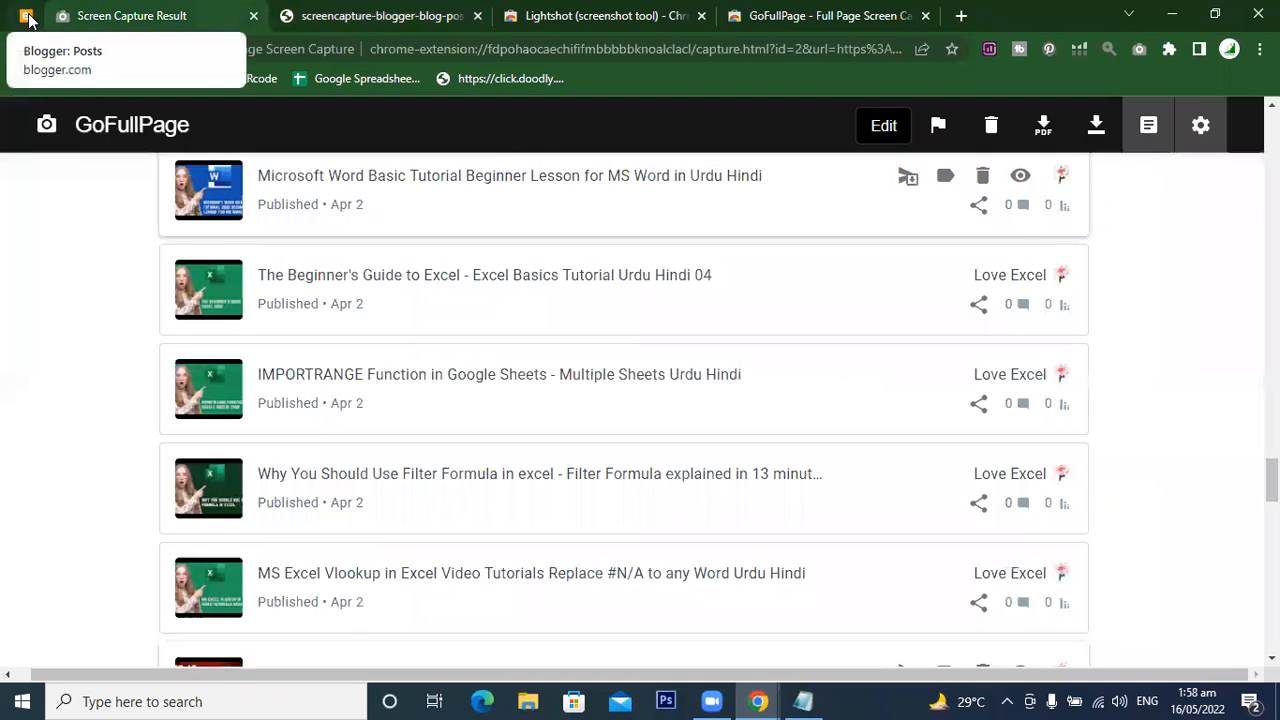
left_click(26, 16)
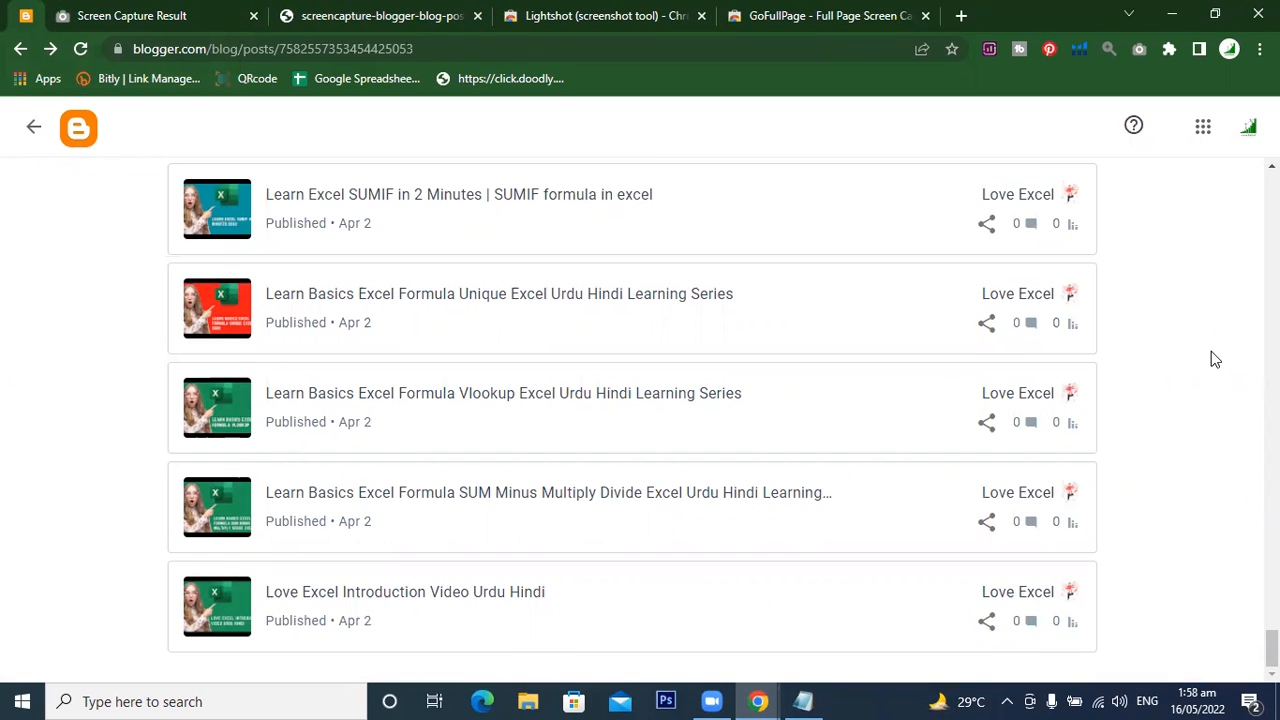
left_click(605, 16)
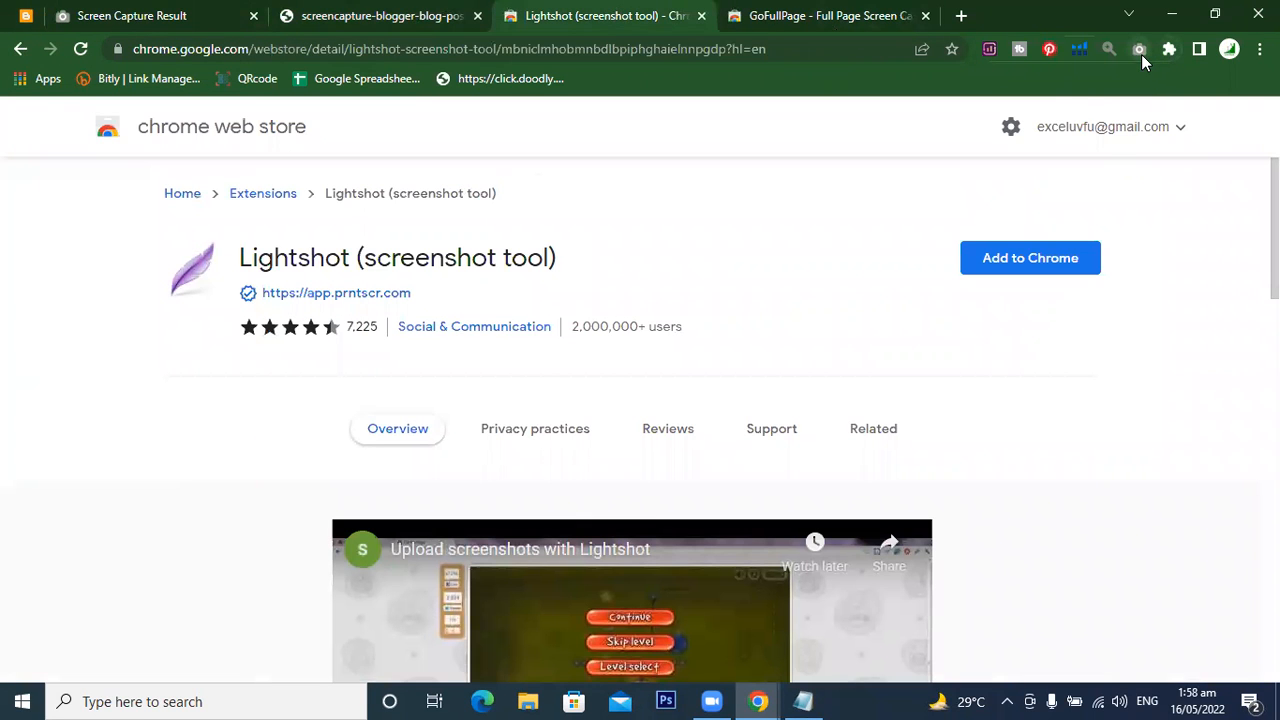
scroll(965, 358, "down", 9)
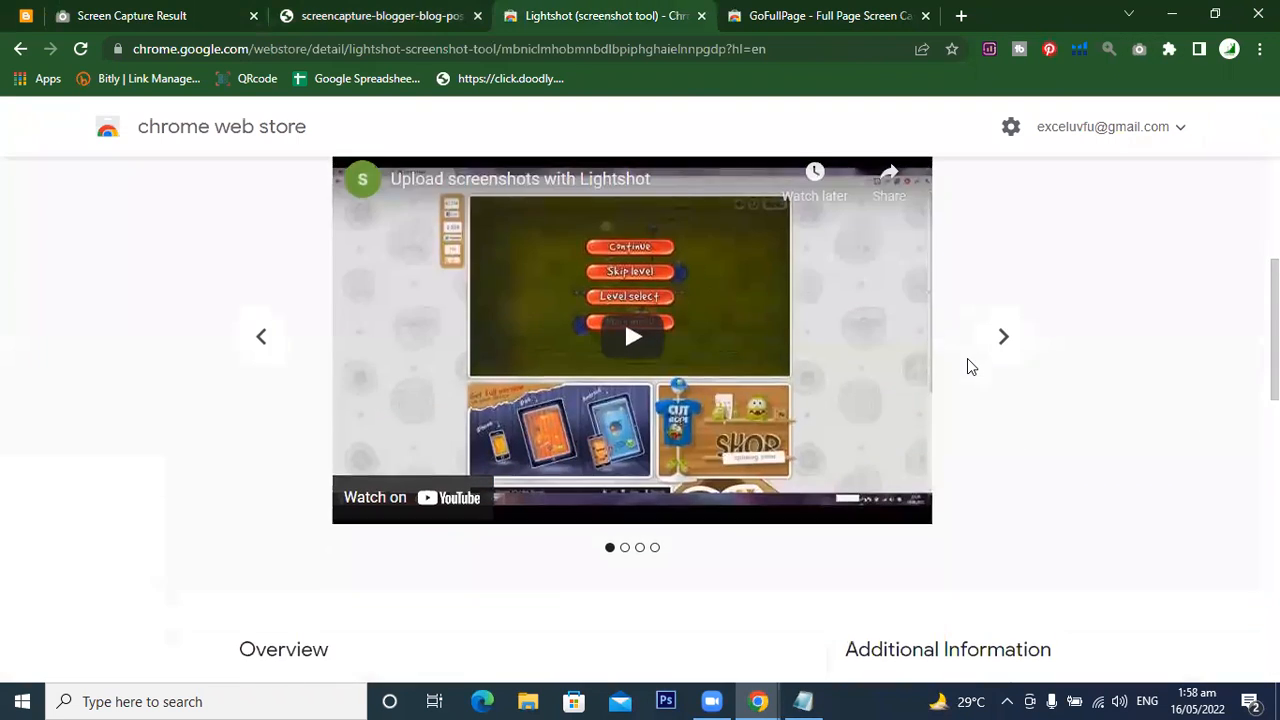
scroll(968, 358, "up", 1)
scroll(970, 360, "up", 6)
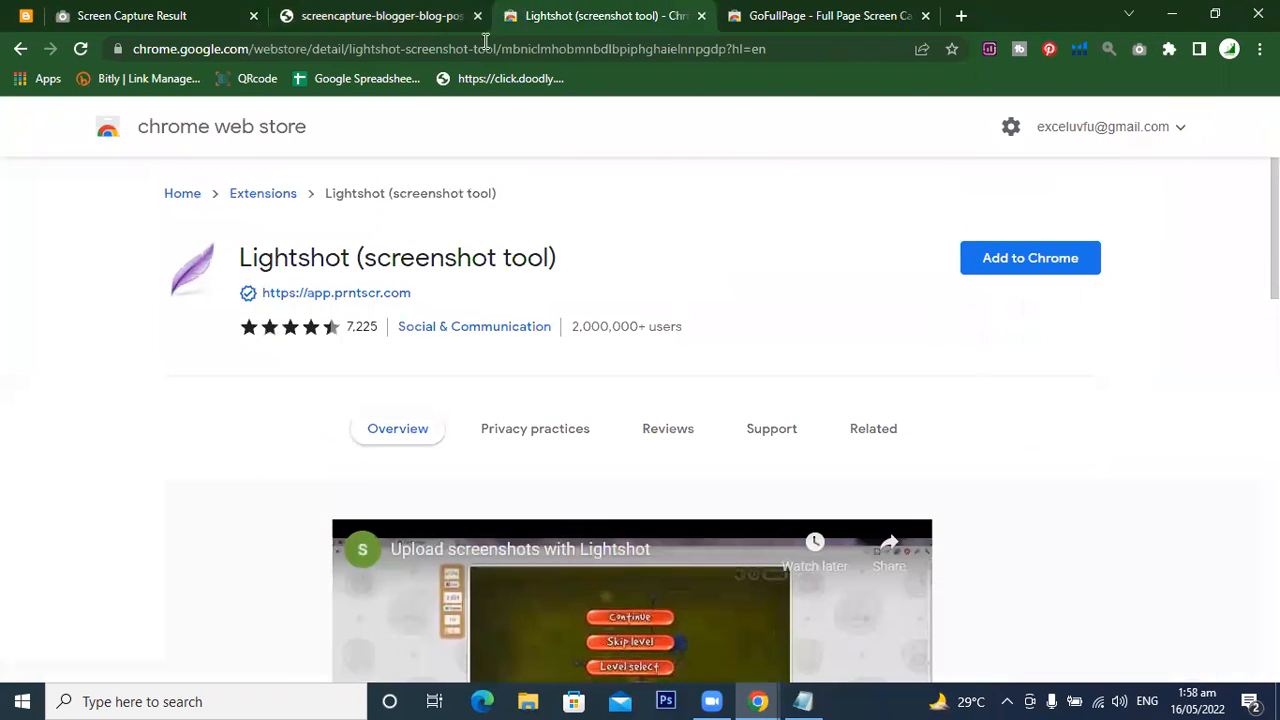
left_click(828, 12)
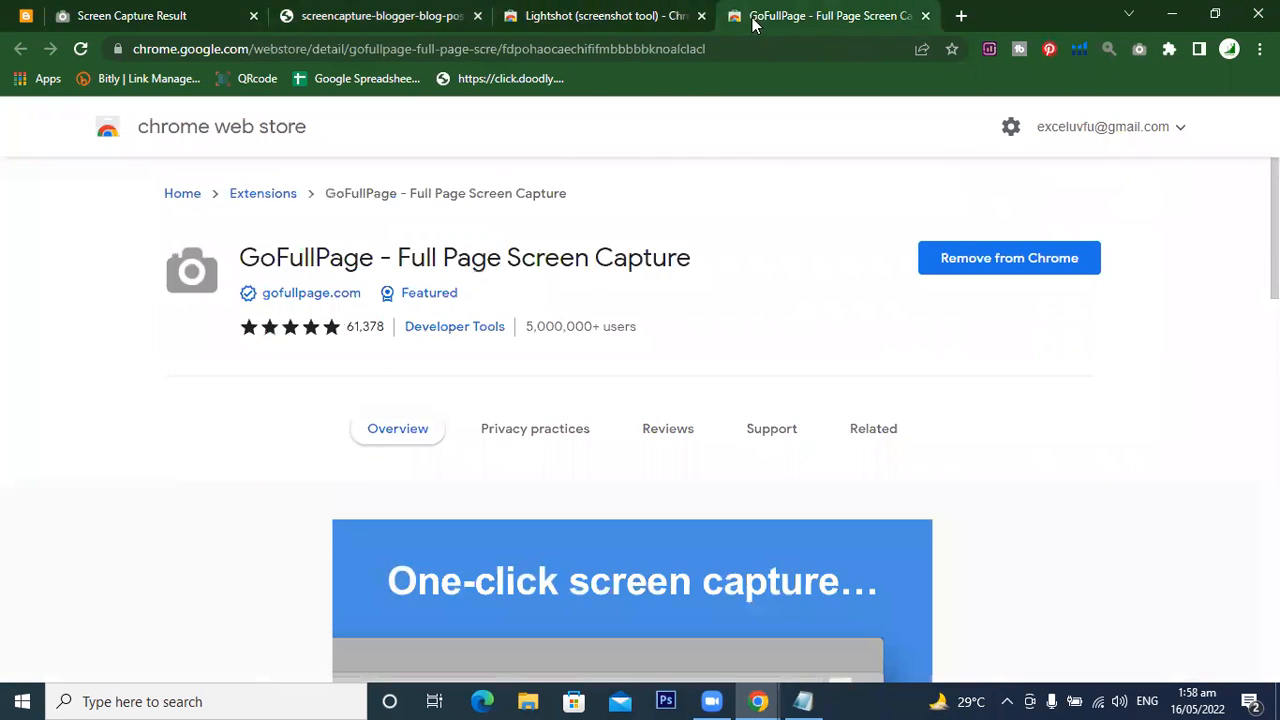
left_click(404, 14)
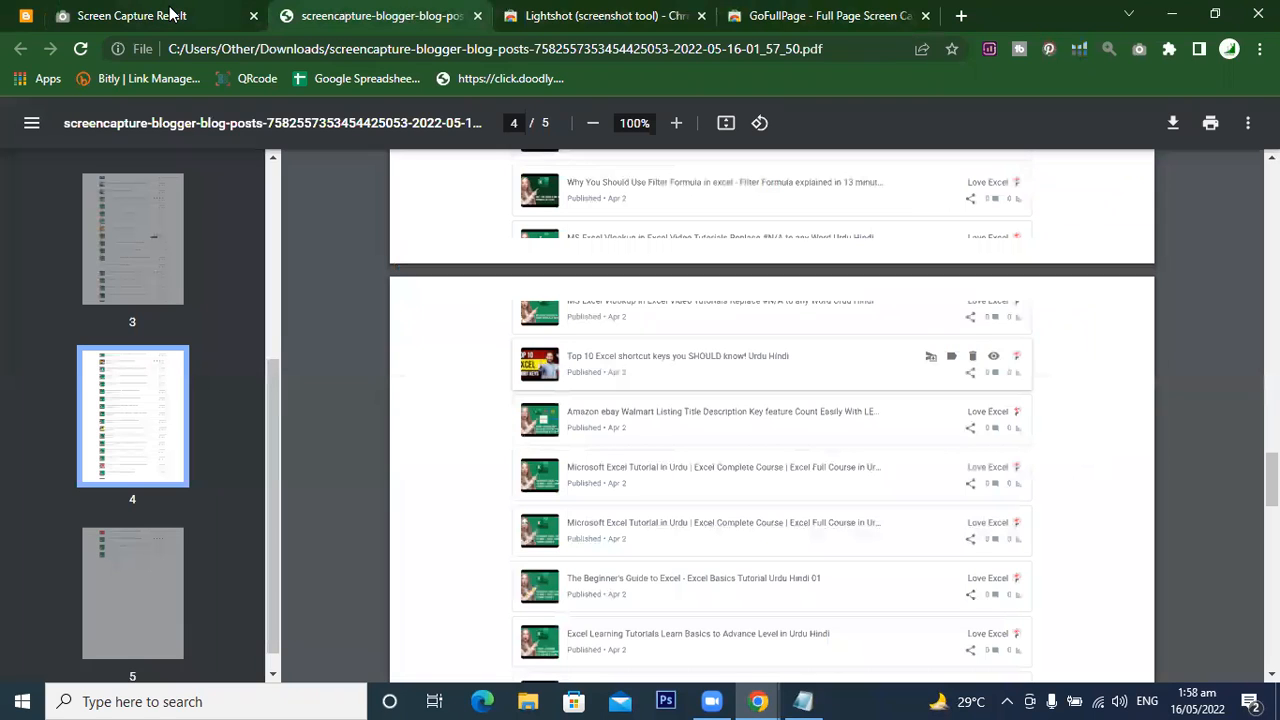